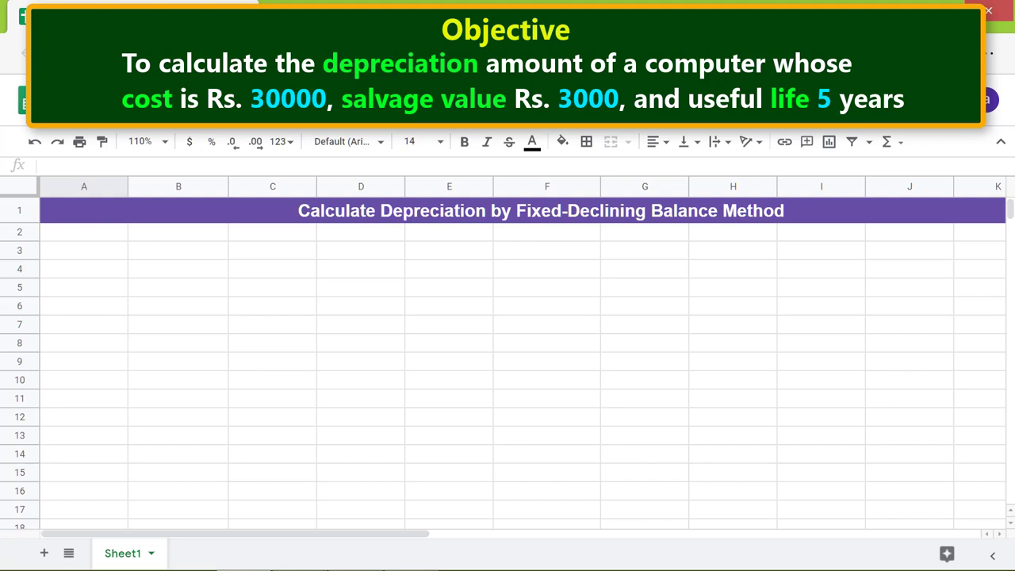
Step: Enter two-line headers 'Cost of Product', 'Salvage Value' and 'Life' in A2:C2
{"action": "left_click", "coordinate": [80, 235]}
{"action": "type", "text": "Cost of"}
{"action": "key", "text": "alt+Return"}
{"action": "type", "text": "Product"}
{"action": "key", "text": "Tab"}
{"action": "type", "text": "Salvage"}
{"action": "key", "text": "alt+Return"}
{"action": "type", "text": "Value"}
{"action": "key", "text": "Tab"}
{"action": "type", "text": "Life"}
{"action": "key", "text": "Left"}
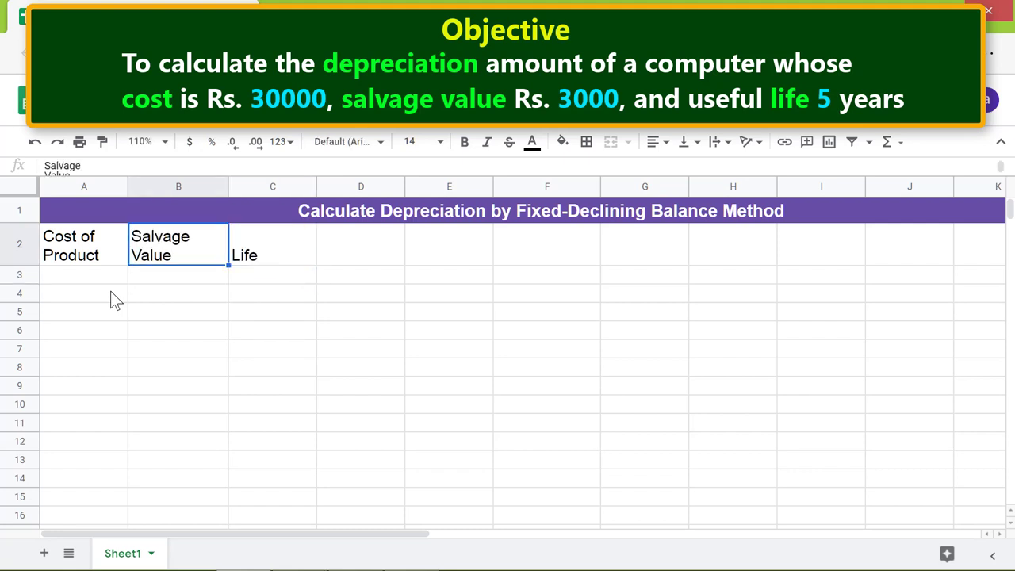
Step: Make the A2:C2 headers bold, centred and filled yellow
{"action": "key", "text": "Left"}
{"action": "key", "text": "shift+Right"}
{"action": "key", "text": "shift+Right"}
{"action": "left_click", "coordinate": [464, 141]}
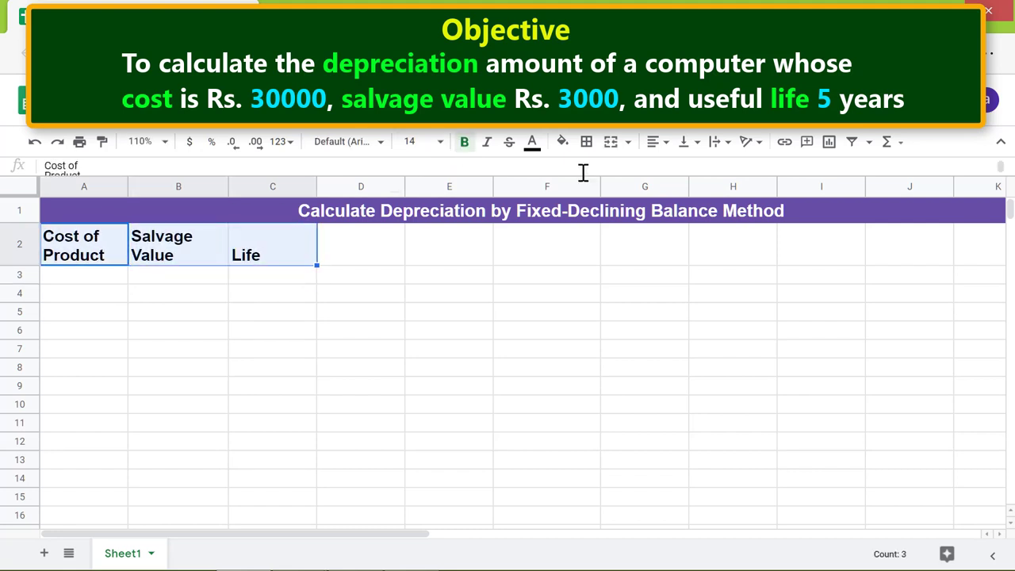
{"action": "left_click", "coordinate": [659, 142]}
{"action": "left_click", "coordinate": [679, 170]}
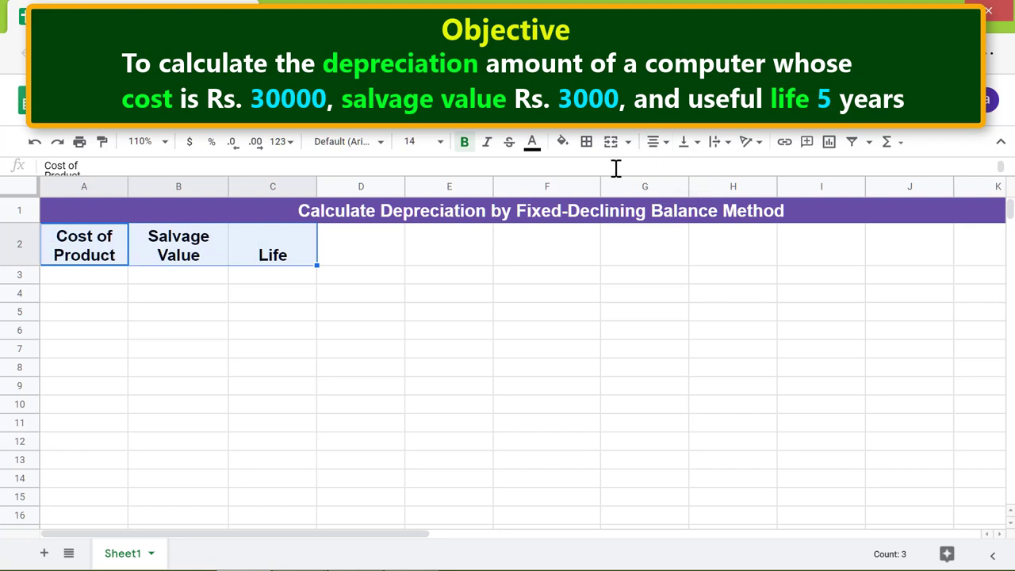
{"action": "left_click", "coordinate": [562, 141]}
{"action": "left_click", "coordinate": [624, 213]}
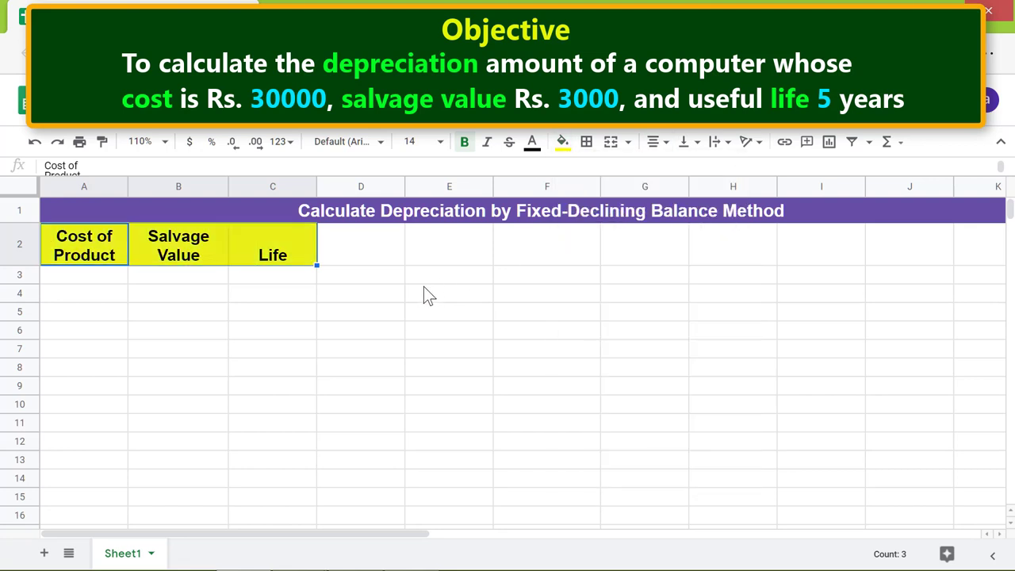
{"action": "left_click", "coordinate": [436, 255]}
Step: Enter 30000, 3000 and 5 in A3:C3 and centre them
{"action": "left_click", "coordinate": [93, 279]}
{"action": "type", "text": "30000"}
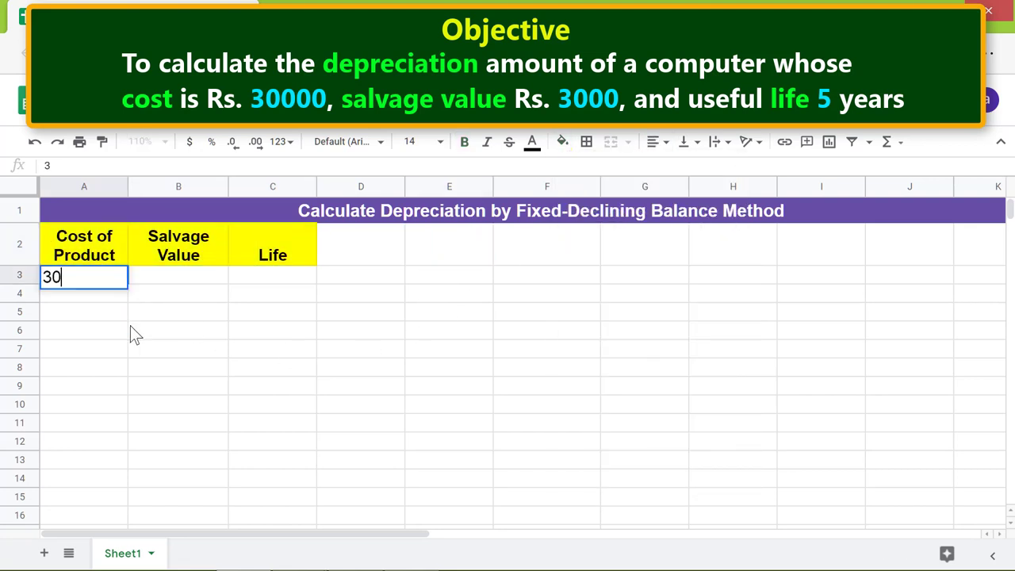
{"action": "key", "text": "Tab"}
{"action": "type", "text": "3000"}
{"action": "key", "text": "Tab"}
{"action": "type", "text": "5"}
{"action": "key", "text": "Return"}
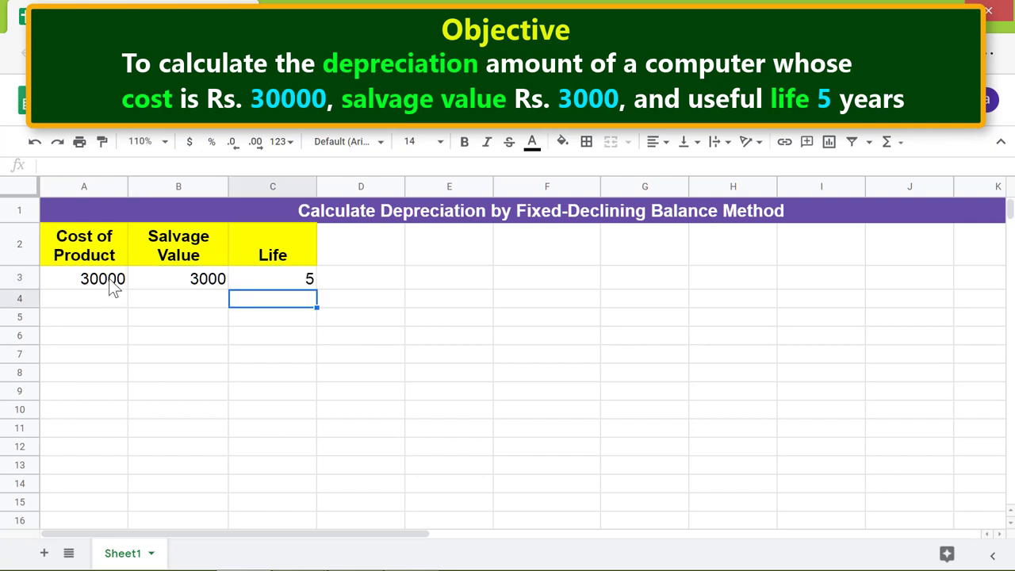
{"action": "left_click_drag", "start_coordinate": [111, 279], "coordinate": [276, 278]}
{"action": "left_click", "coordinate": [657, 141]}
{"action": "left_click", "coordinate": [676, 169]}
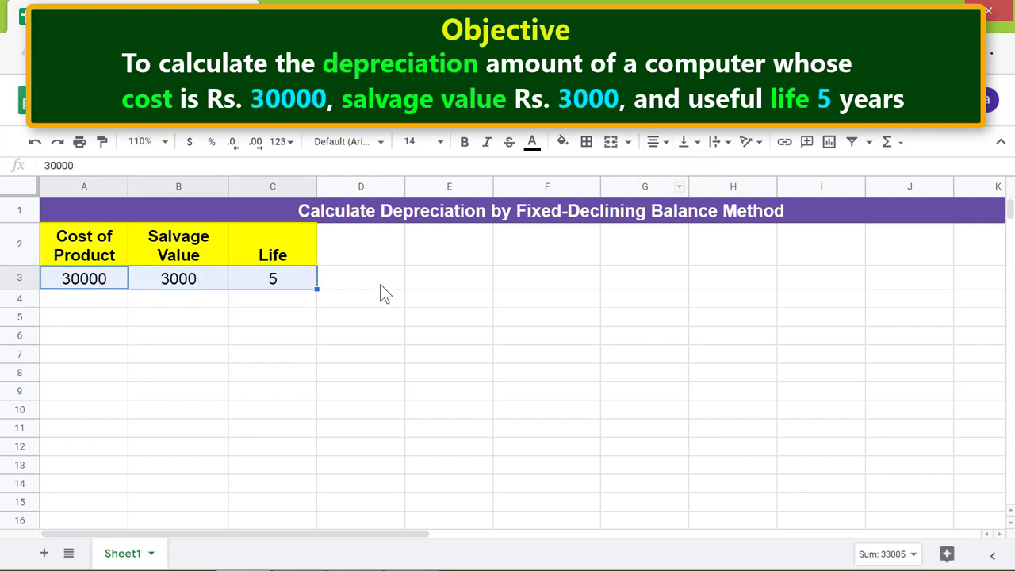
{"action": "left_click", "coordinate": [277, 298]}
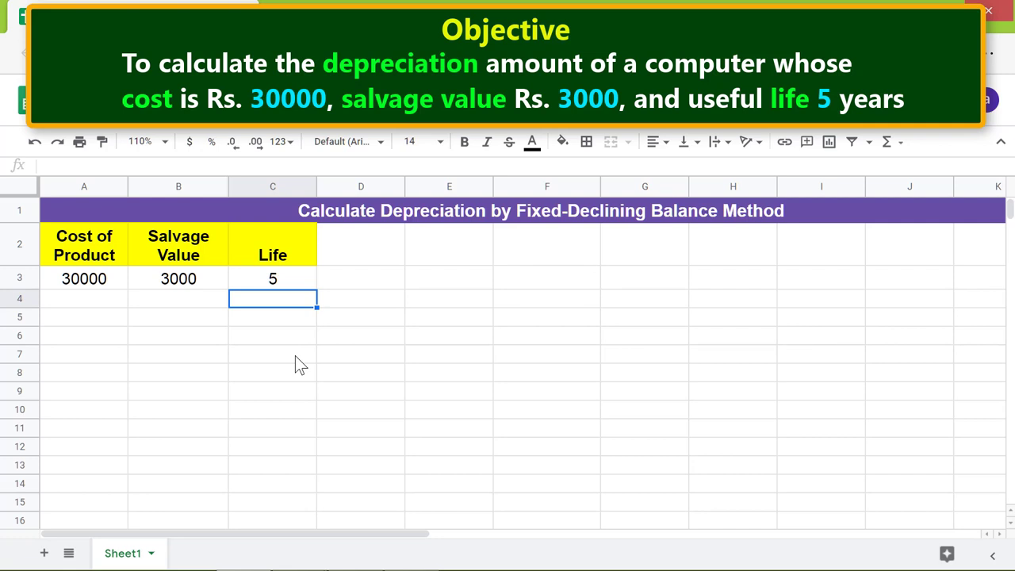
Step: Enter the headers 'Year', 'Depreciation Amount' and 'Value' in E2:G2
{"action": "left_click", "coordinate": [440, 250]}
{"action": "type", "text": "Year"}
{"action": "key", "text": "Tab"}
{"action": "type", "text": "Depreci"}
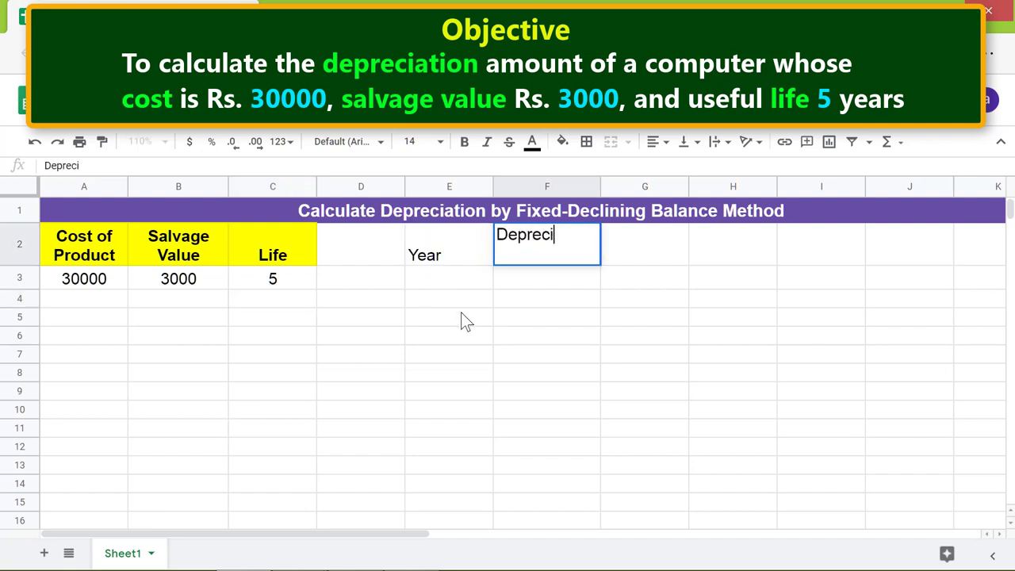
{"action": "type", "text": "ation Amount"}
{"action": "key", "text": "Return"}
{"action": "key", "text": "Up"}
{"action": "key", "text": "Right"}
{"action": "type", "text": "Value"}
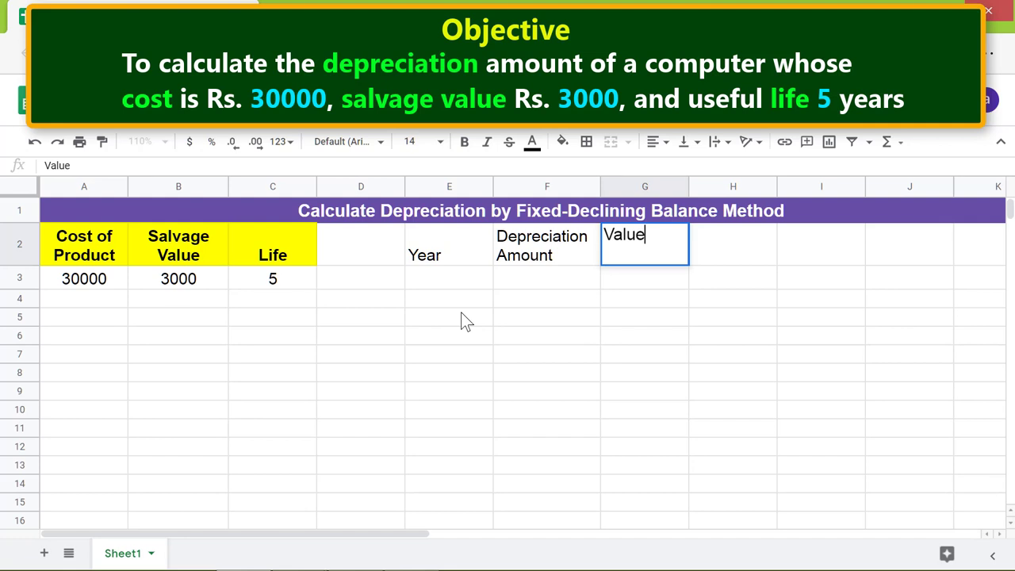
{"action": "key", "text": "Return"}
{"action": "key", "text": "Up"}
Step: Make the E2:G2 headers centred and bold, with brown fill and white text
{"action": "left_click", "coordinate": [444, 252]}
{"action": "left_click", "coordinate": [626, 258], "text": "shift"}
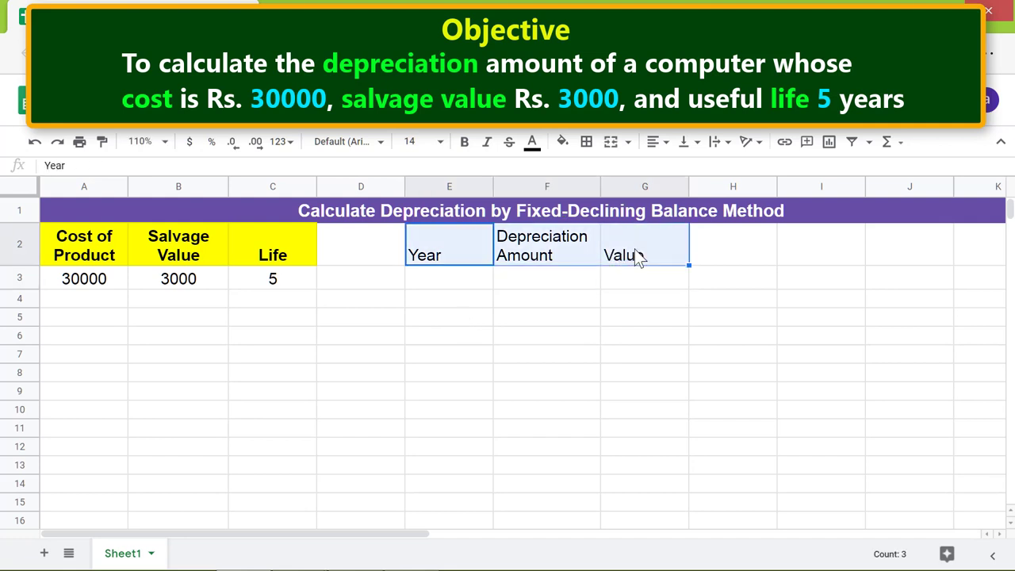
{"action": "left_click", "coordinate": [665, 142]}
{"action": "left_click", "coordinate": [675, 169]}
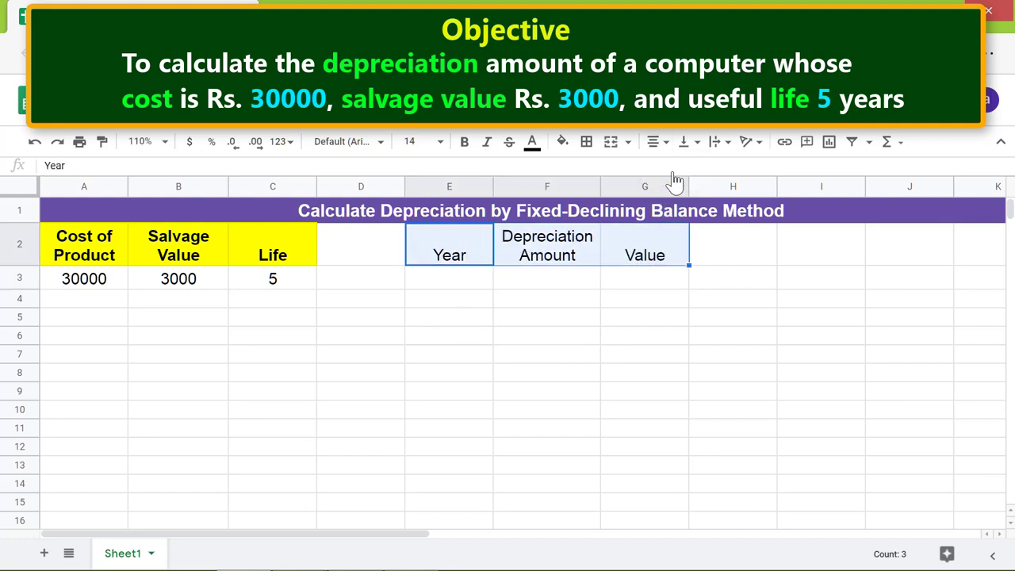
{"action": "left_click", "coordinate": [464, 143]}
{"action": "left_click", "coordinate": [562, 144]}
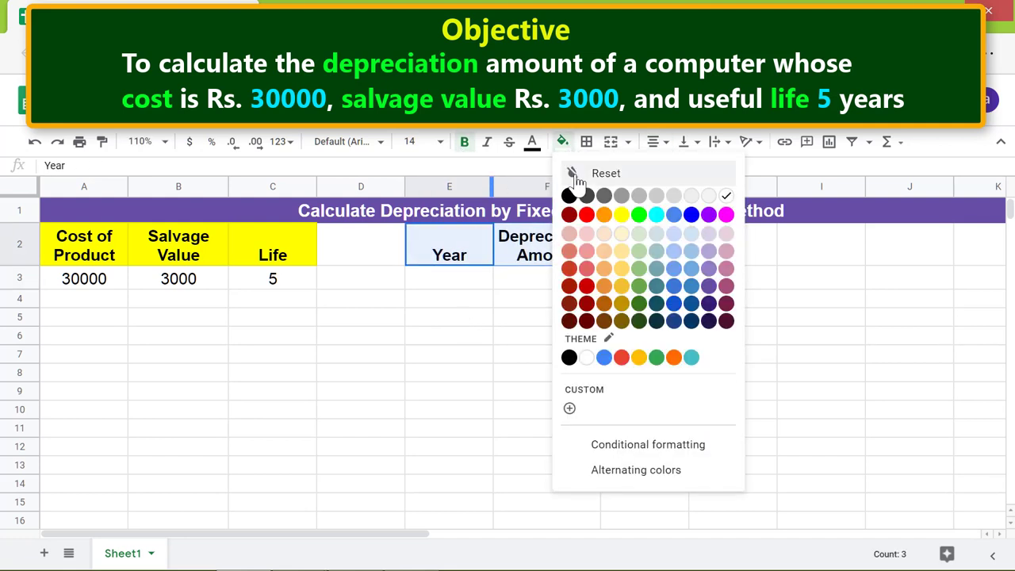
{"action": "left_click", "coordinate": [608, 302]}
{"action": "left_click", "coordinate": [532, 143]}
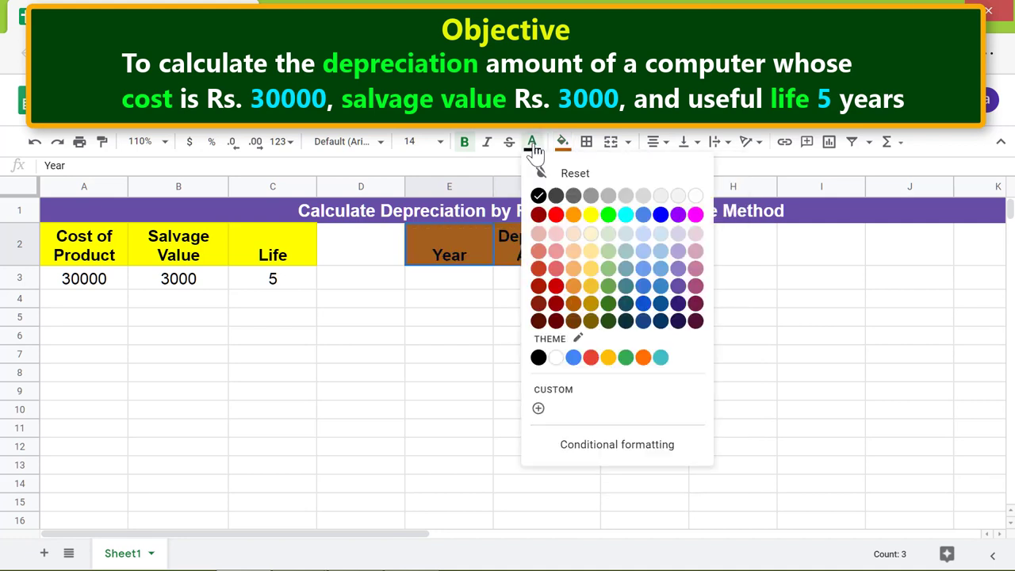
{"action": "left_click", "coordinate": [690, 199]}
Step: Centre-align the table body cells E3:G8
{"action": "left_click", "coordinate": [454, 279]}
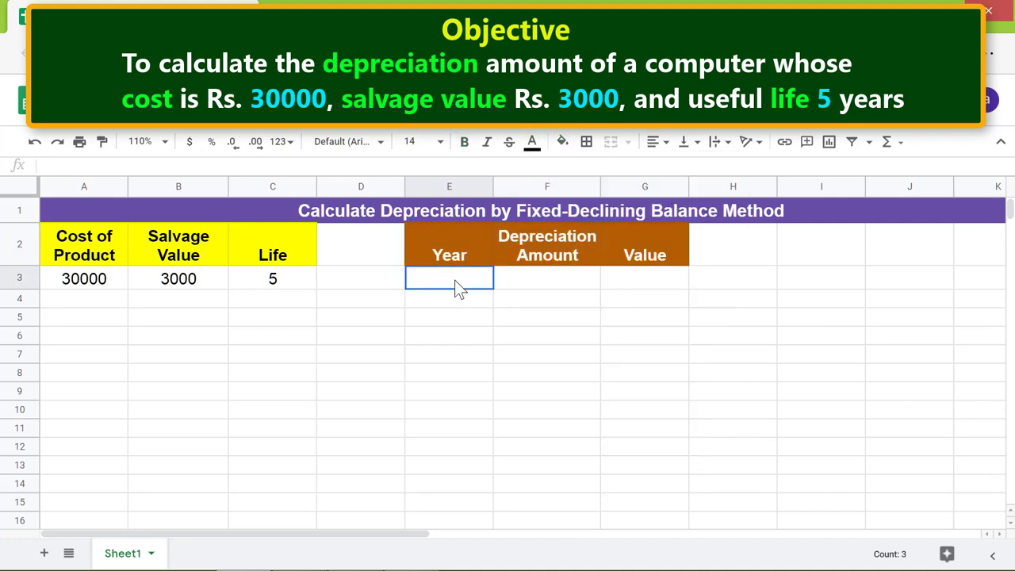
{"action": "left_click", "coordinate": [640, 374], "text": "shift"}
{"action": "left_click", "coordinate": [657, 141]}
{"action": "left_click", "coordinate": [674, 170]}
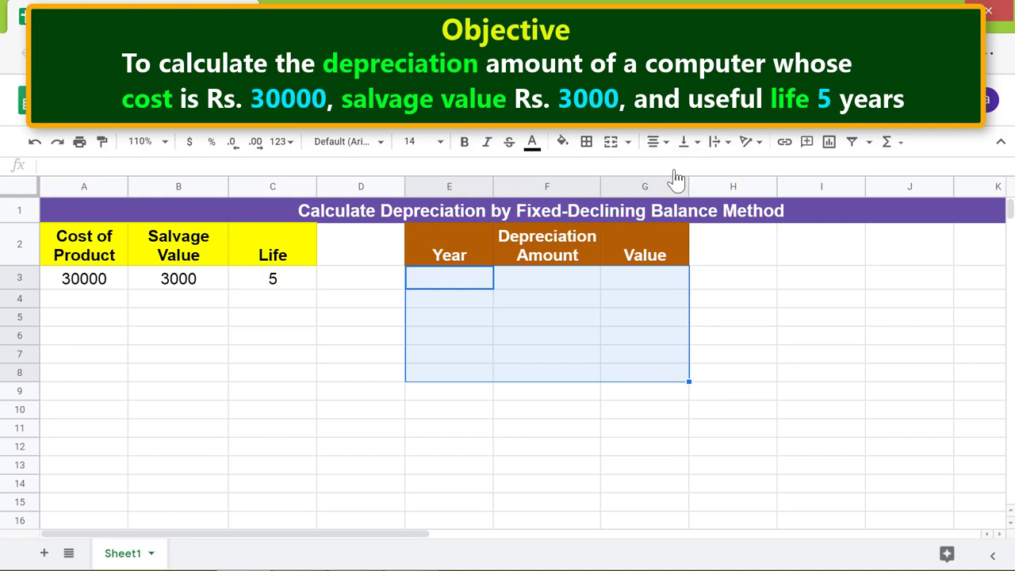
Step: List the years 0, 1, 2, 3, 4 and 5 in E3:E8
{"action": "left_click", "coordinate": [435, 282]}
{"action": "type", "text": "0"}
{"action": "key", "text": "Return"}
{"action": "type", "text": "1"}
{"action": "key", "text": "Return"}
{"action": "type", "text": "2"}
{"action": "key", "text": "Return"}
{"action": "type", "text": "3"}
{"action": "key", "text": "Return"}
{"action": "type", "text": "4"}
{"action": "key", "text": "Return"}
{"action": "type", "text": "5"}
{"action": "key", "text": "Return"}
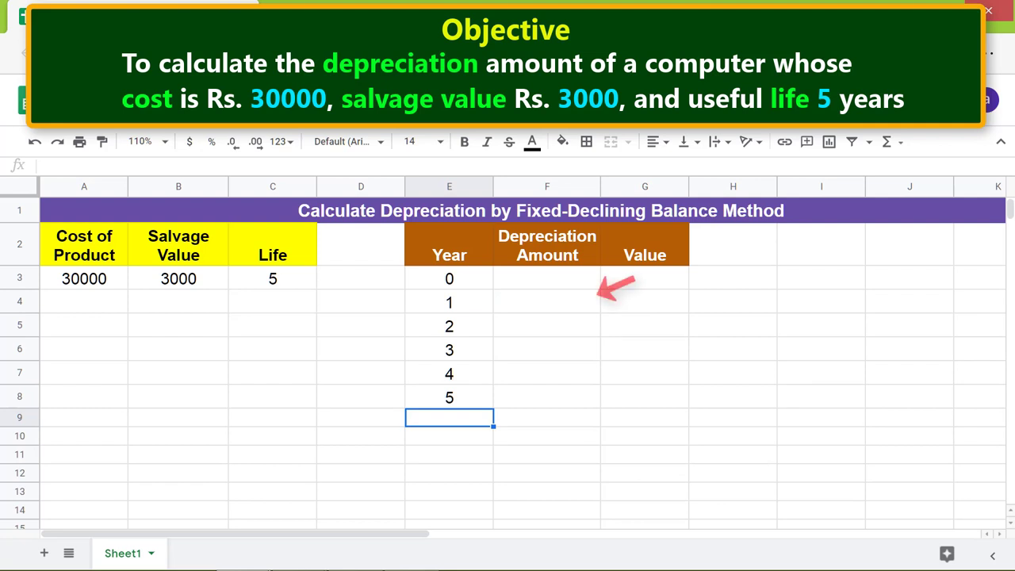
Step: Enter =DB(A3,B3,C3,E4) in F4, giving year-1 depreciation of $11,070
{"action": "left_click", "coordinate": [542, 304]}
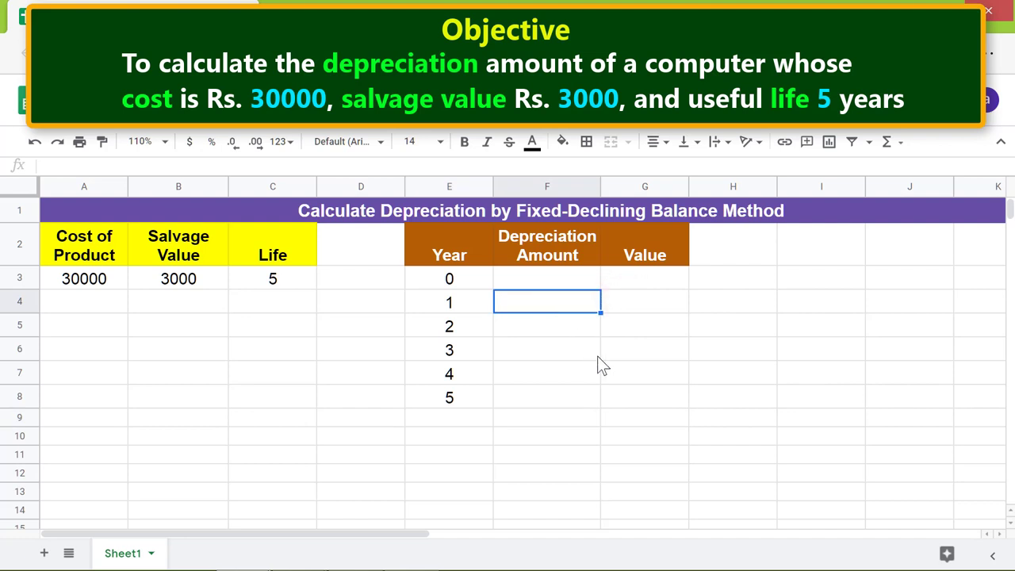
{"action": "type", "text": "=db"}
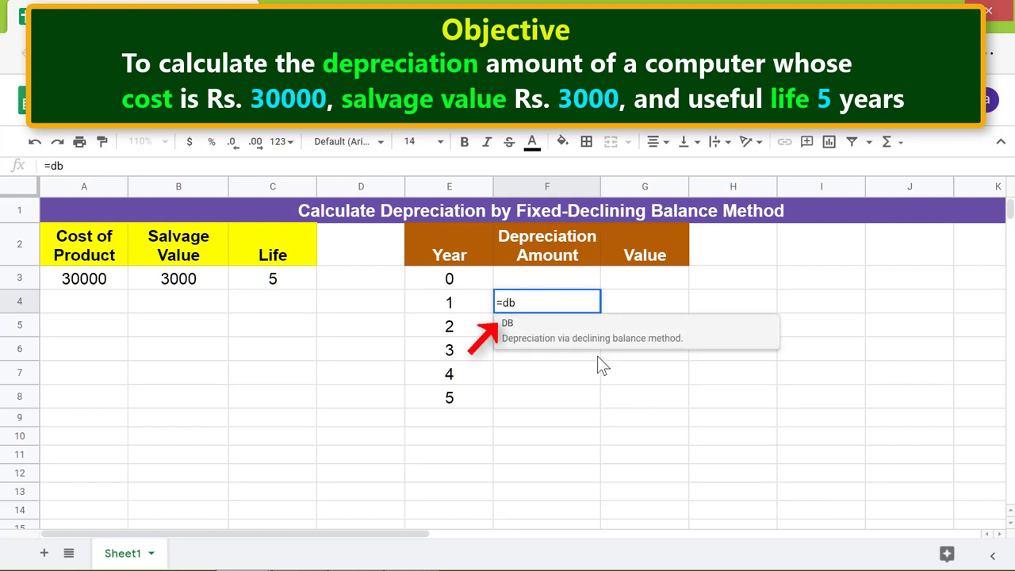
{"action": "left_click", "coordinate": [572, 339]}
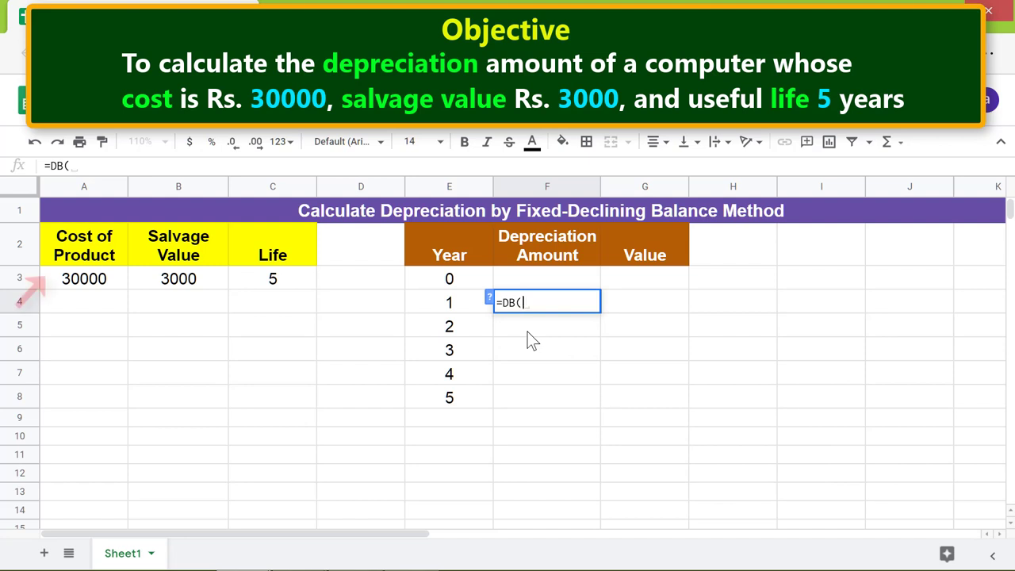
{"action": "left_click", "coordinate": [95, 283]}
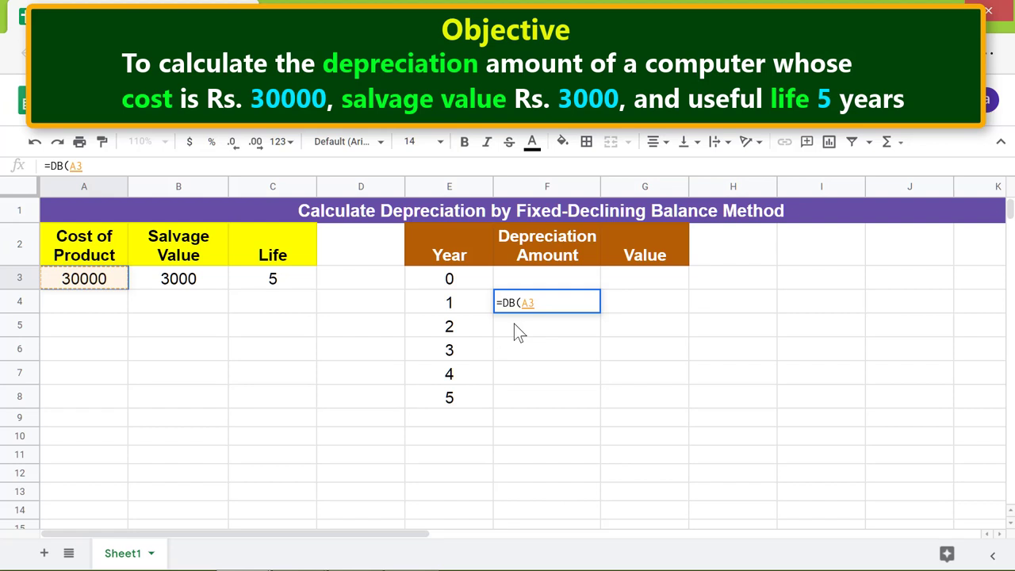
{"action": "type", "text": ","}
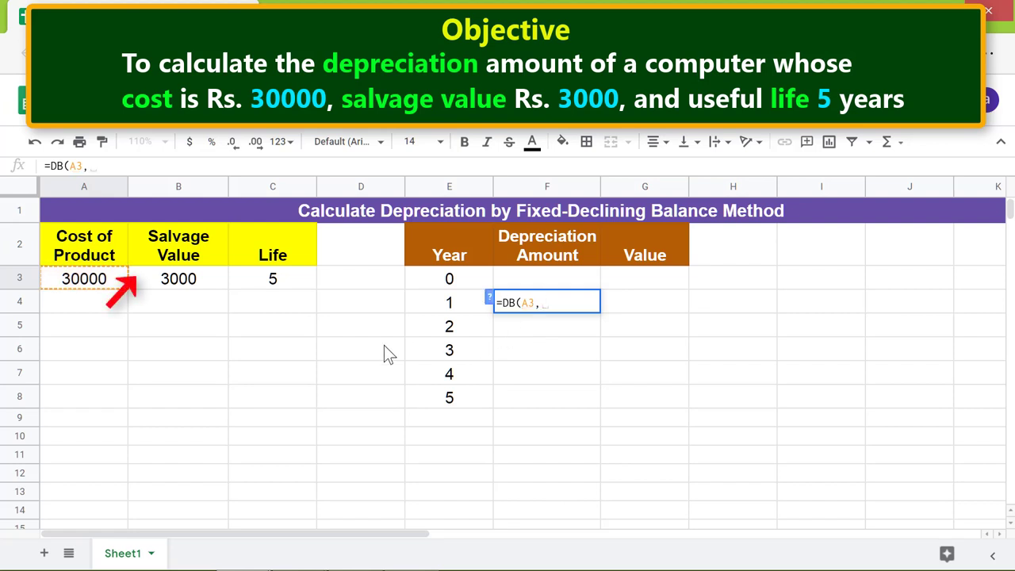
{"action": "left_click", "coordinate": [198, 284]}
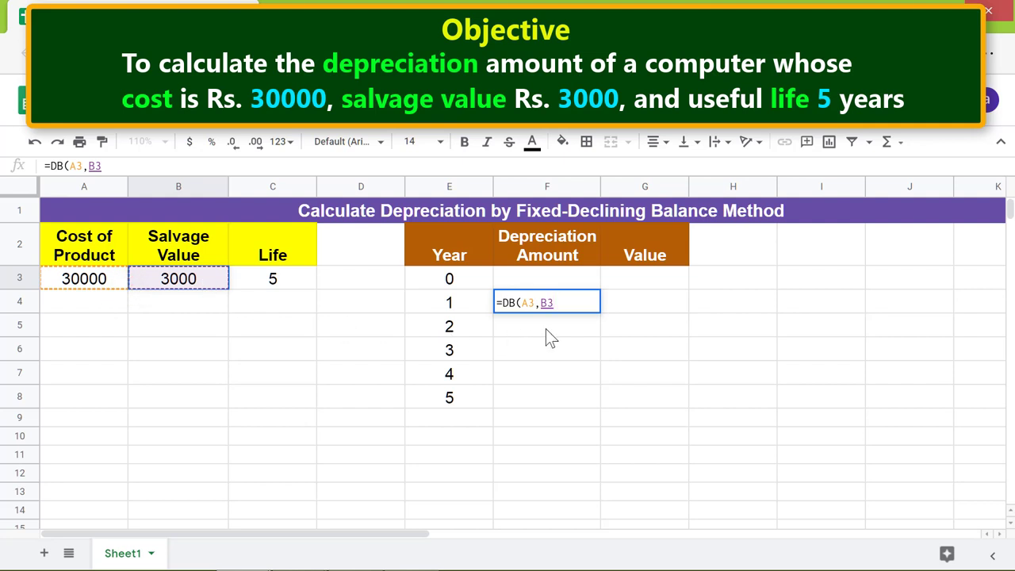
{"action": "type", "text": ","}
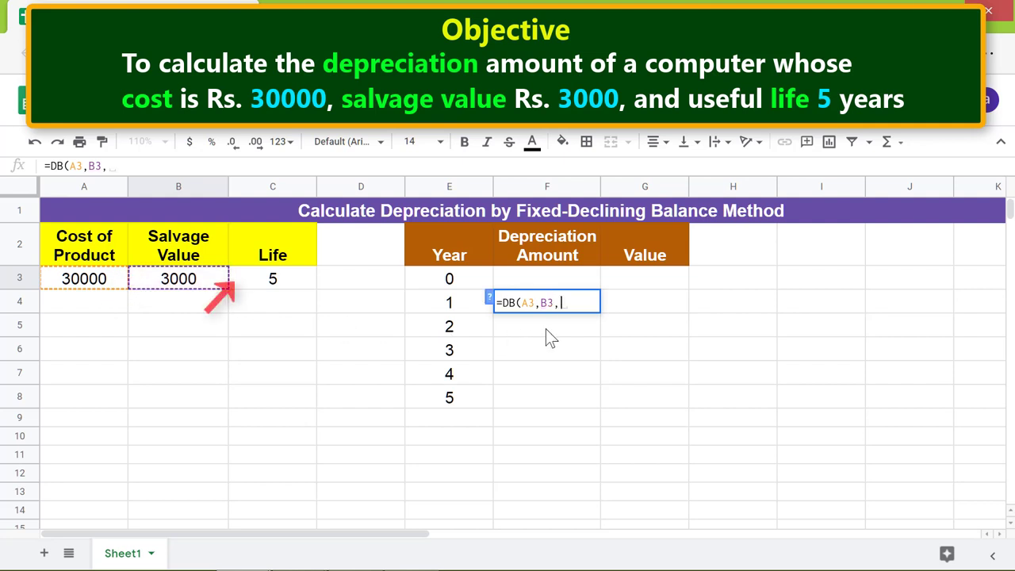
{"action": "left_click", "coordinate": [288, 277]}
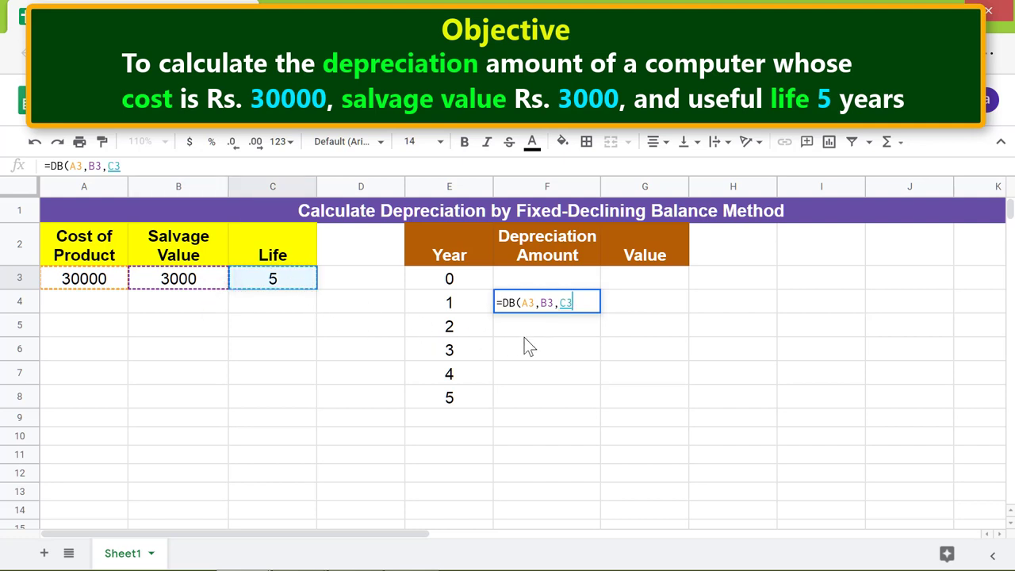
{"action": "type", "text": ","}
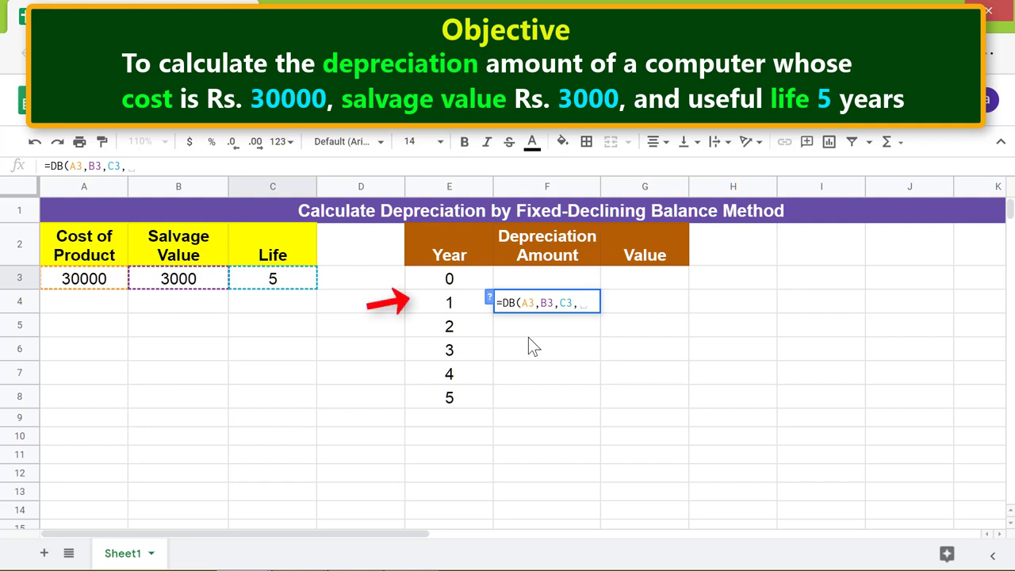
{"action": "left_click", "coordinate": [453, 308]}
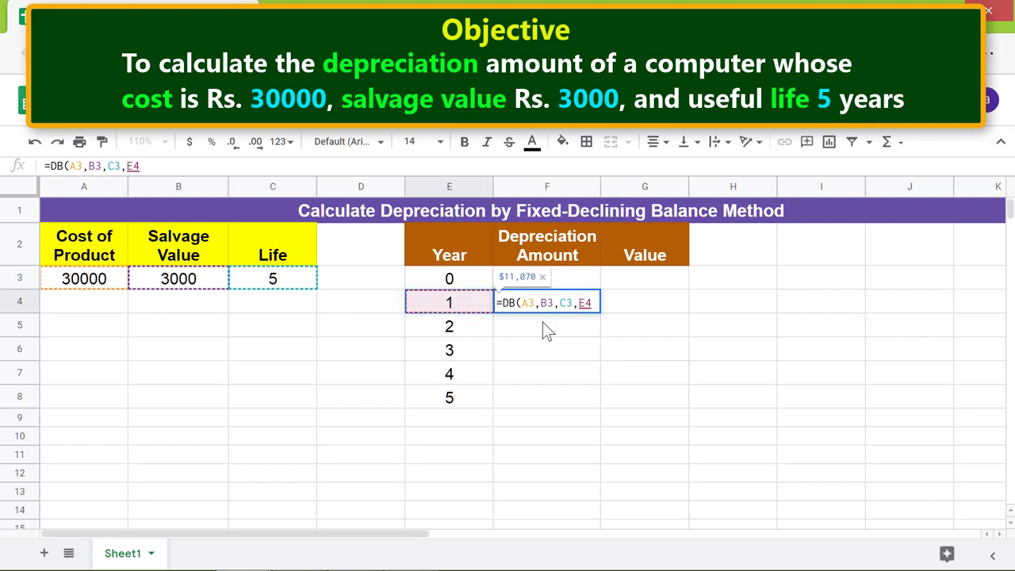
{"action": "key", "text": "Return"}
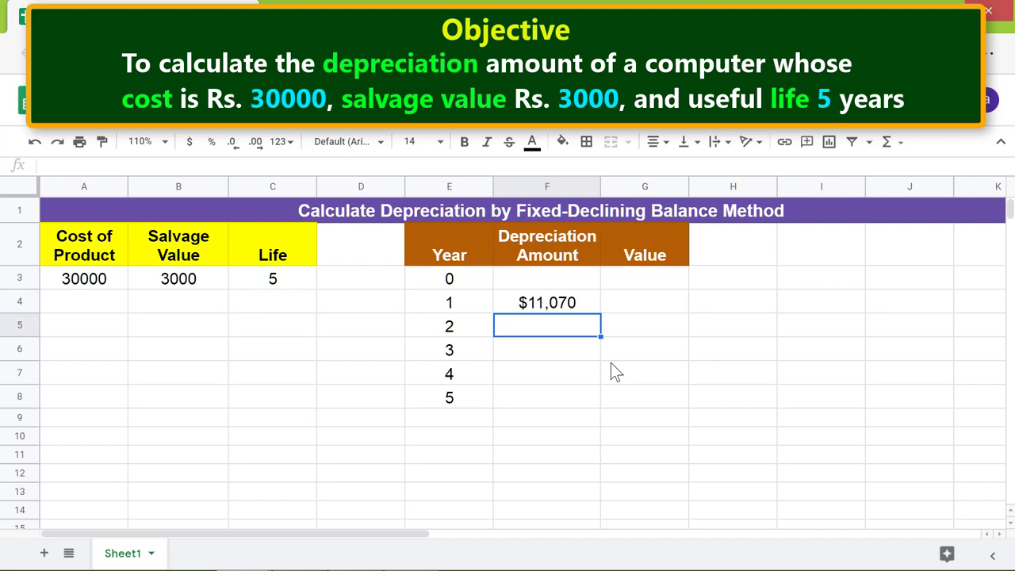
{"action": "left_click", "coordinate": [562, 307]}
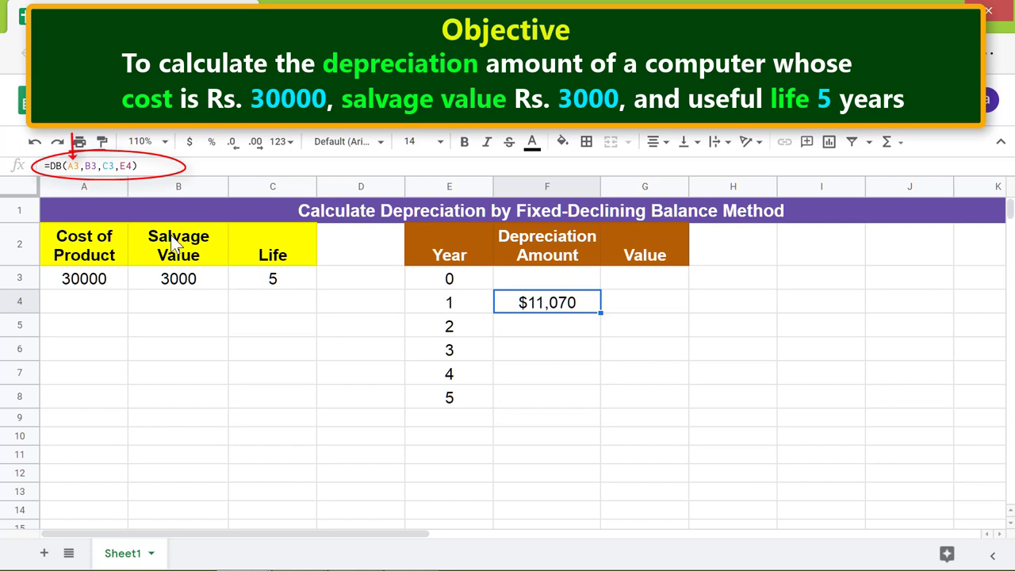
Step: Make the A3, B3 and C3 references in F4's DB formula absolute
{"action": "left_click", "coordinate": [67, 165]}
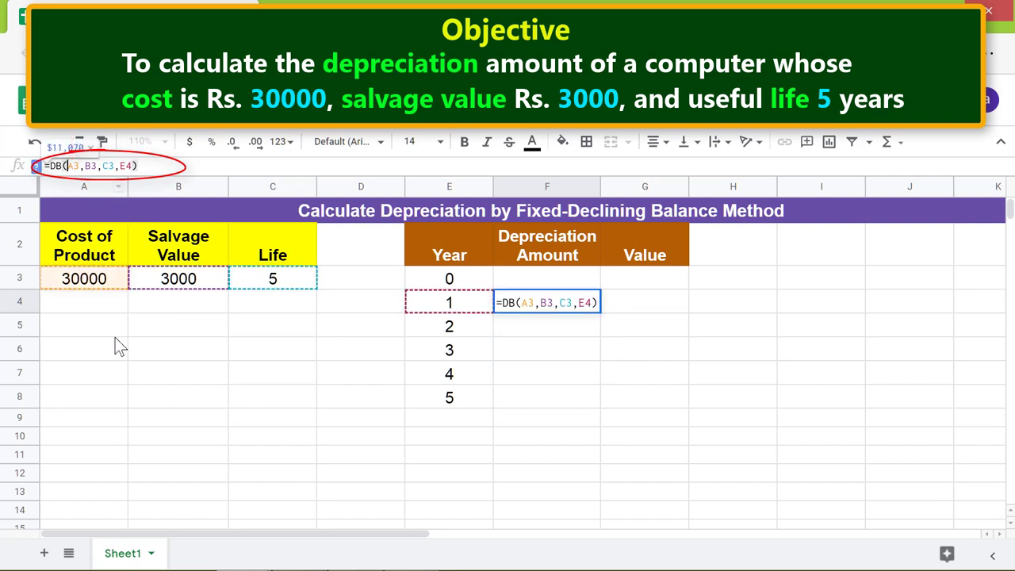
{"action": "key", "text": "F4"}
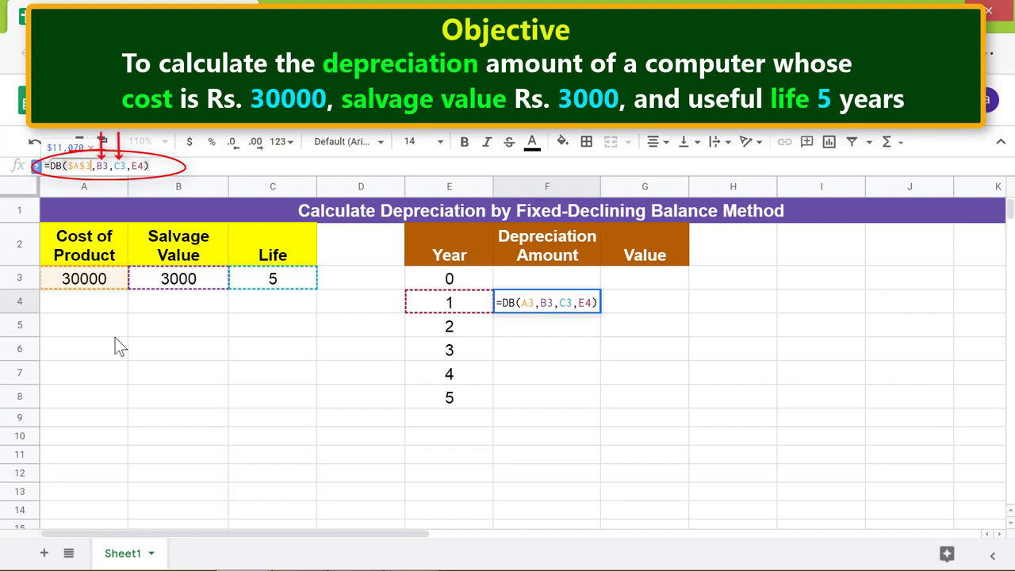
{"action": "left_click", "coordinate": [106, 165]}
{"action": "key", "text": "F4"}
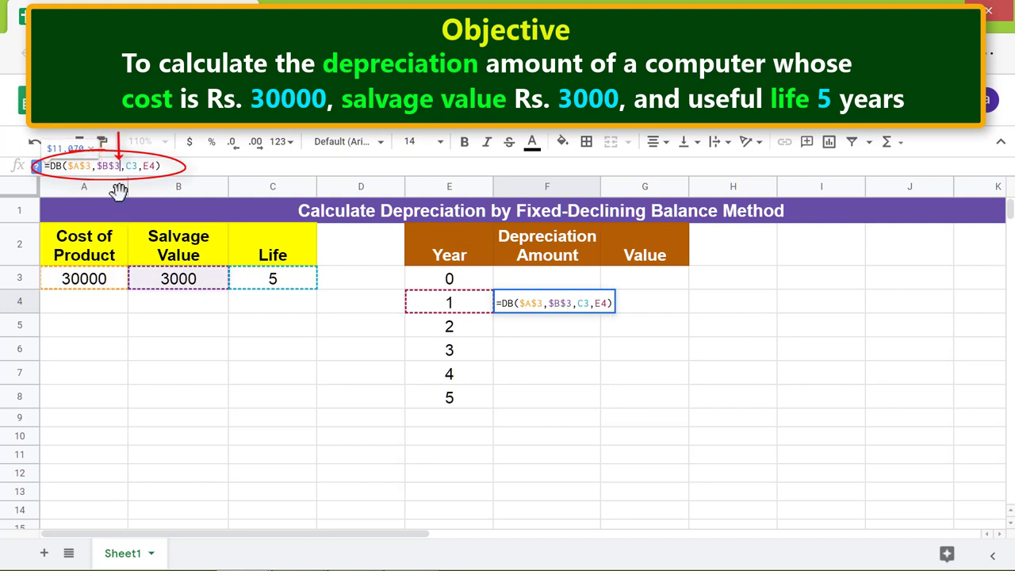
{"action": "left_click", "coordinate": [125, 166]}
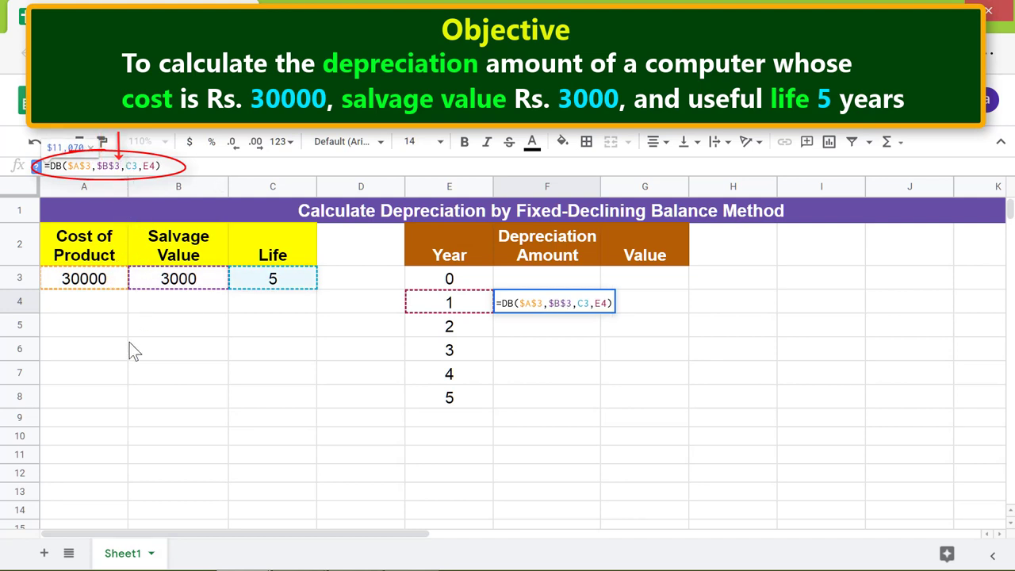
{"action": "key", "text": "F4"}
{"action": "key", "text": "Return"}
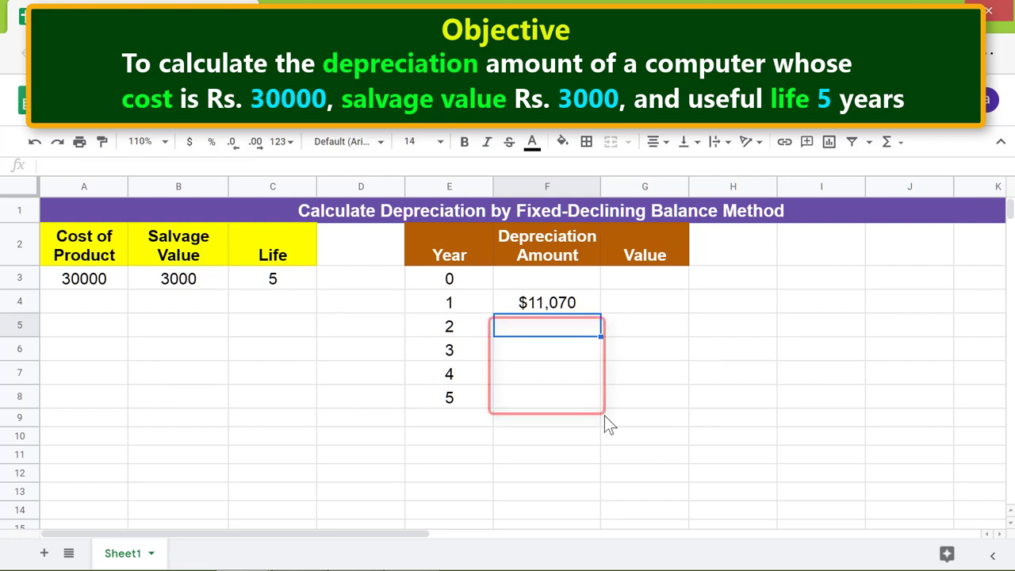
Step: Fill F4's DB formula down to F8 for years 2–5
{"action": "left_click", "coordinate": [565, 309]}
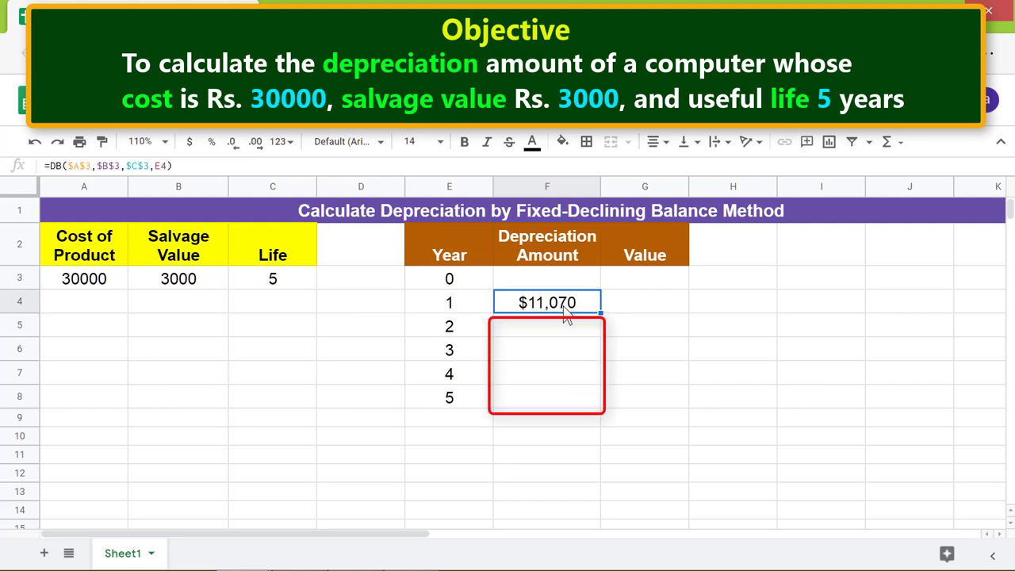
{"action": "left_click_drag", "start_coordinate": [600, 315], "coordinate": [604, 400]}
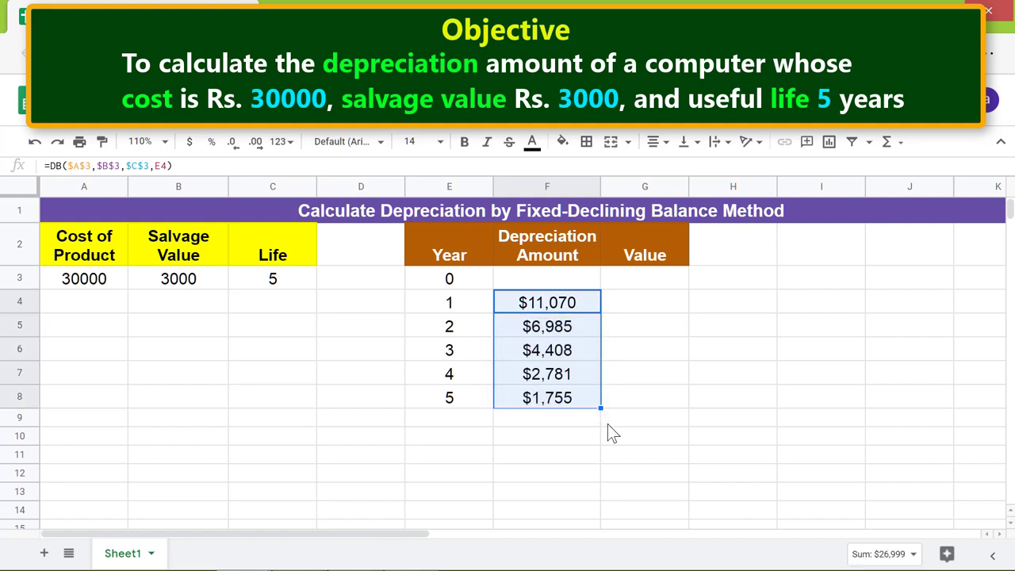
{"action": "left_click", "coordinate": [607, 424]}
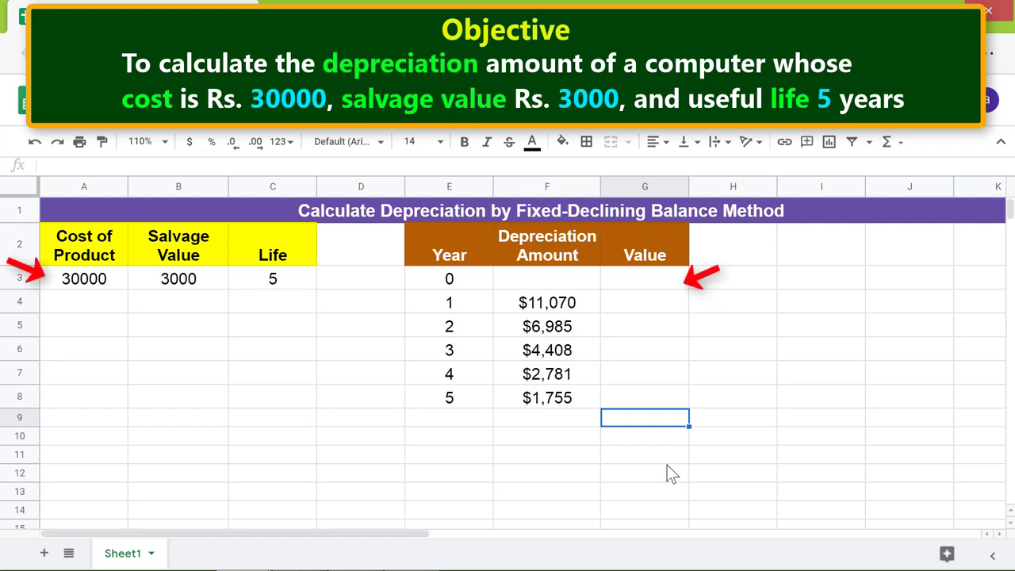
Step: Set G3 to =A3 so the year-0 value is 30000
{"action": "left_click", "coordinate": [637, 278]}
{"action": "type", "text": "="}
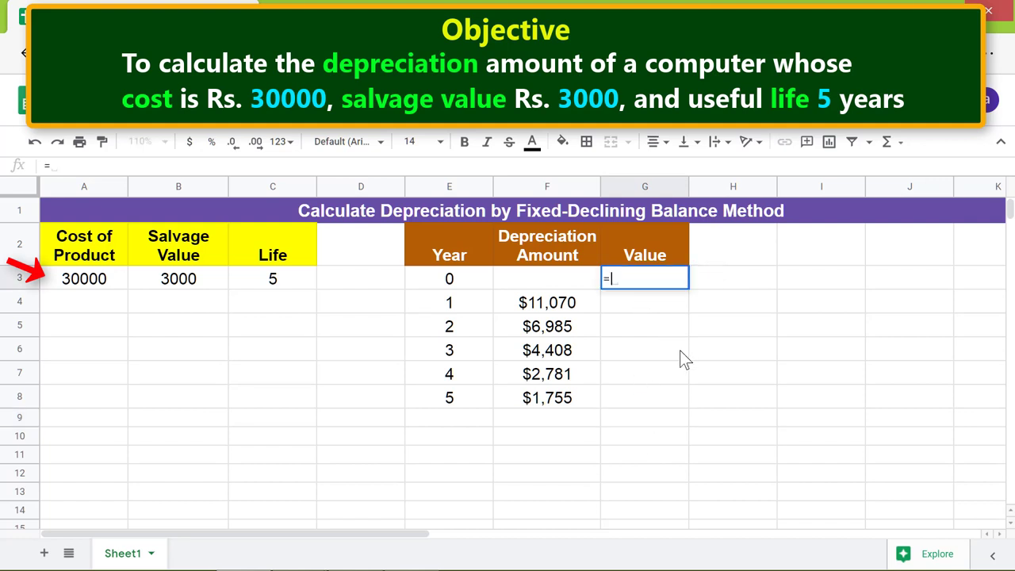
{"action": "left_click", "coordinate": [106, 281]}
{"action": "key", "text": "Return"}
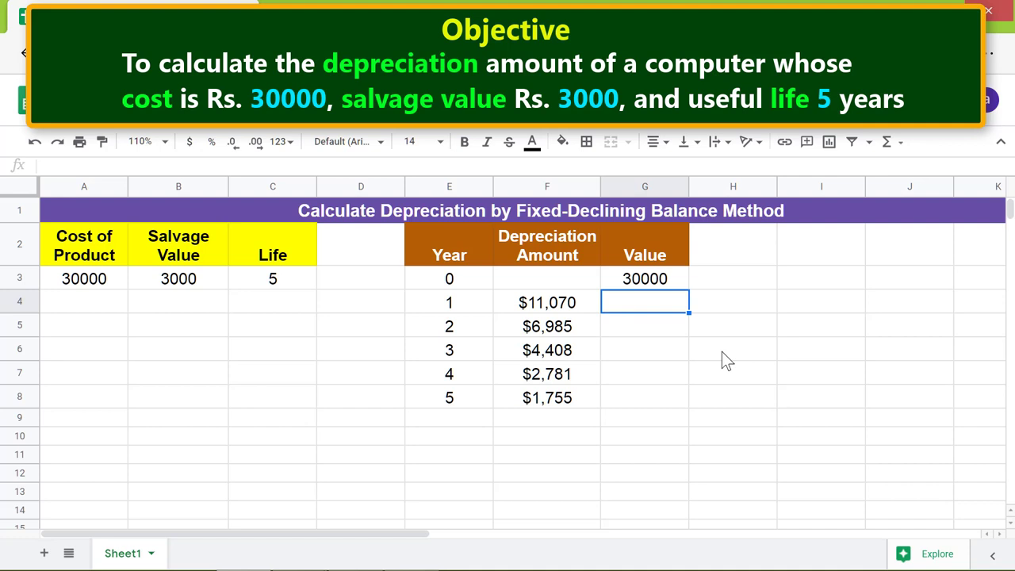
Step: Enter =G3-F4 in G4 for the year-1 remaining value of $18,930
{"action": "type", "text": "="}
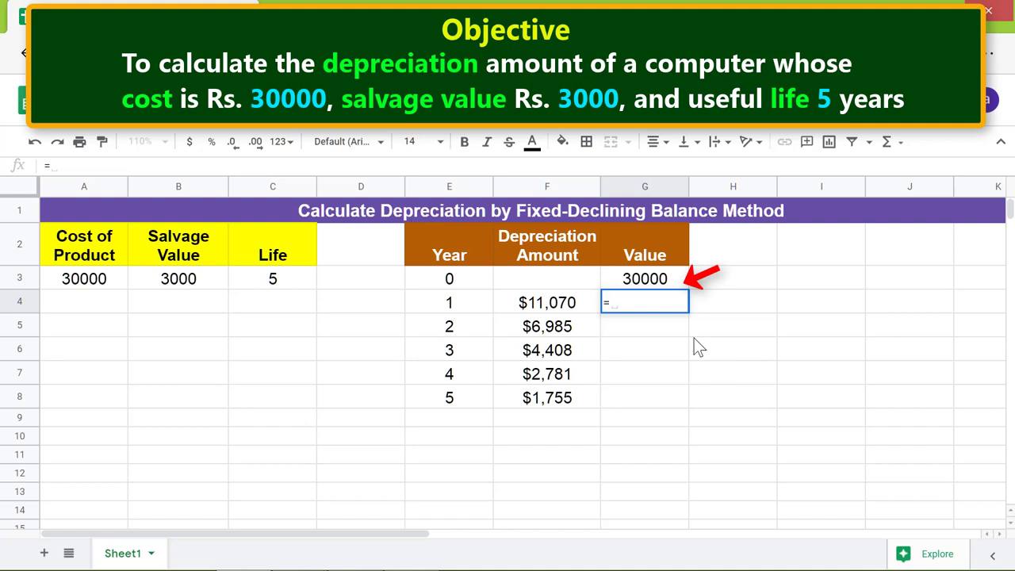
{"action": "left_click", "coordinate": [662, 284]}
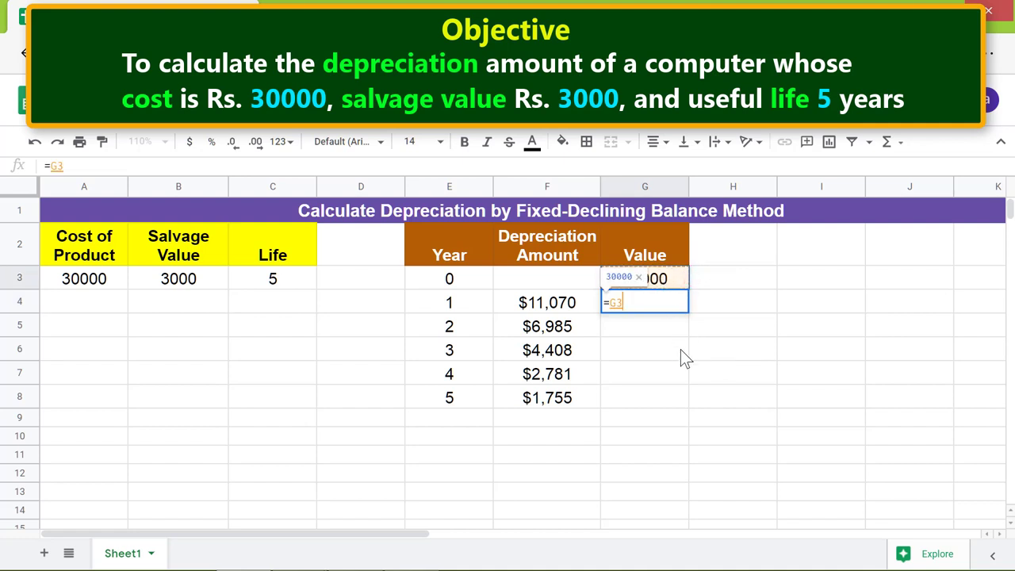
{"action": "type", "text": "-"}
{"action": "left_click", "coordinate": [552, 305]}
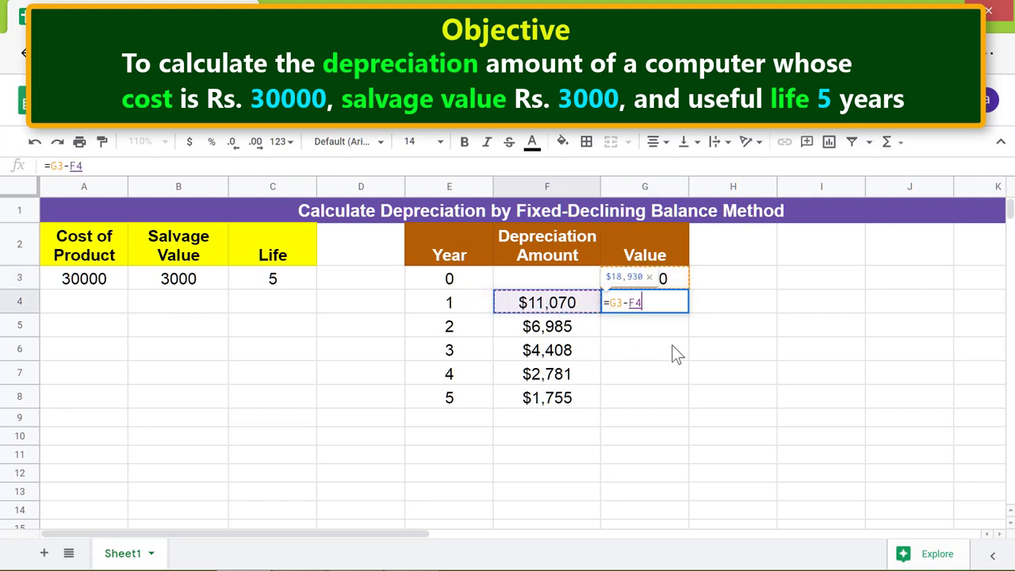
{"action": "key", "text": "Return"}
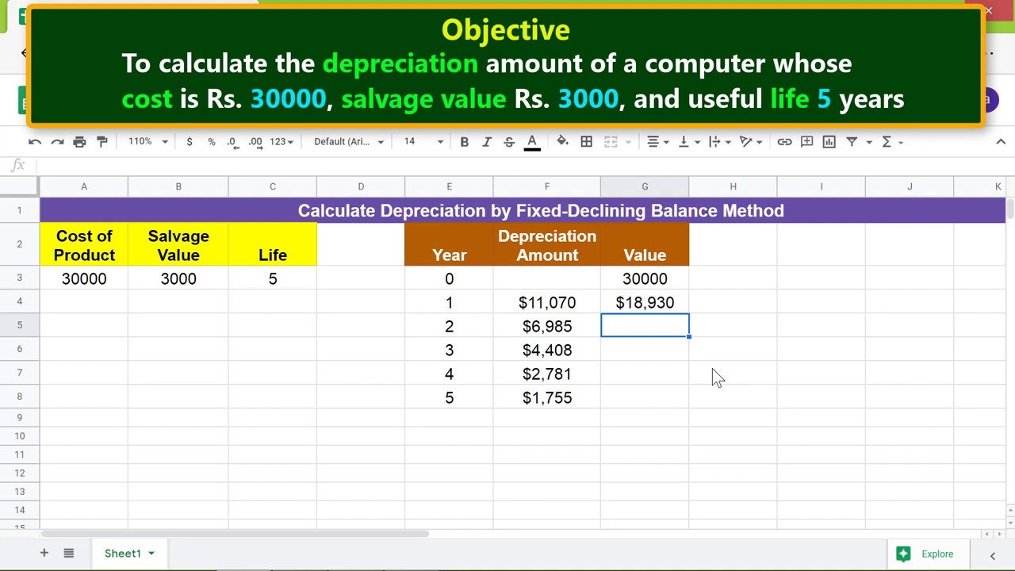
Step: Fill G4's formula down to G8, then select the results F4:G8
{"action": "left_click", "coordinate": [657, 307]}
{"action": "left_click_drag", "start_coordinate": [688, 310], "coordinate": [701, 411]}
{"action": "left_click", "coordinate": [711, 420]}
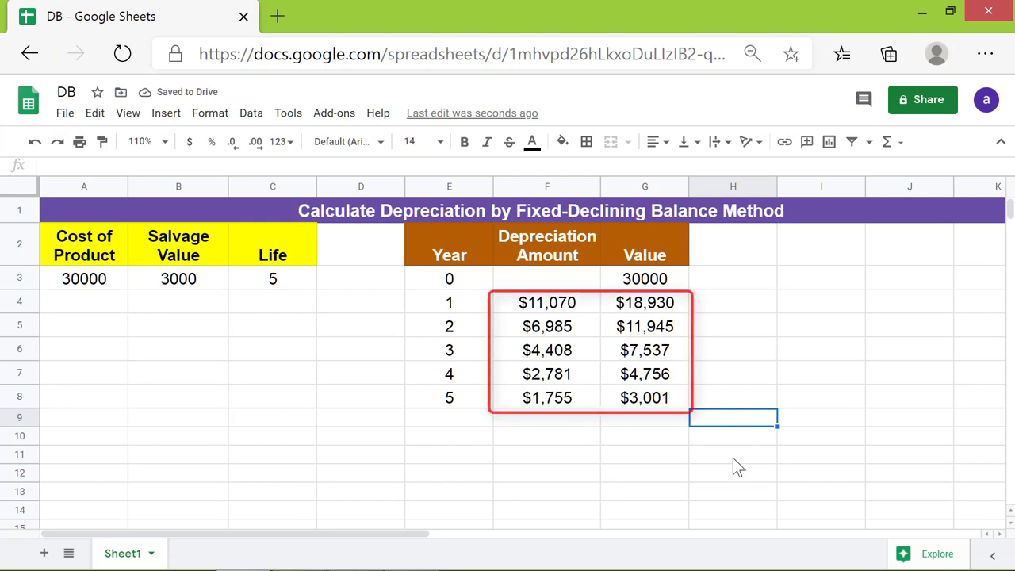
{"action": "left_click", "coordinate": [560, 305]}
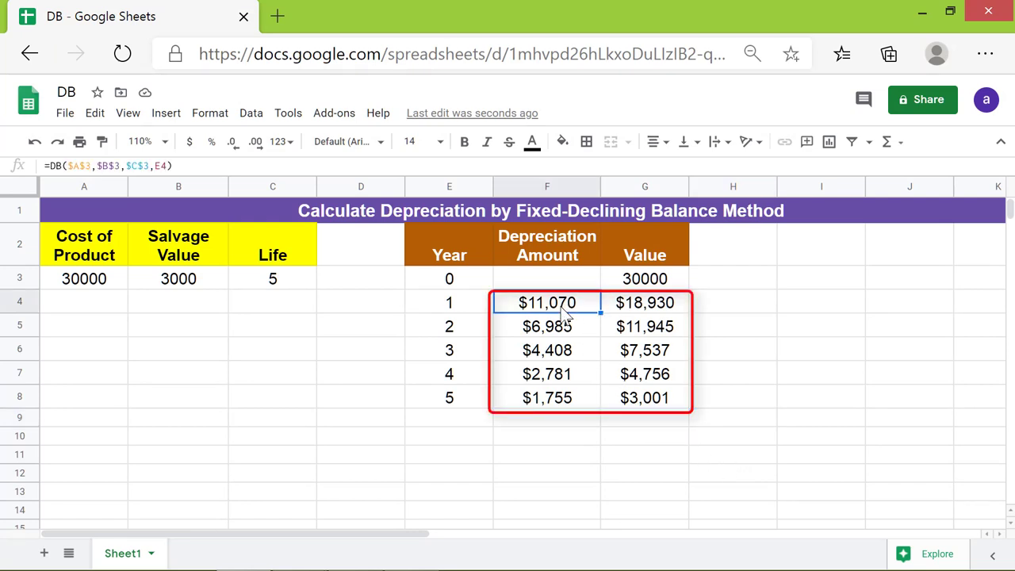
{"action": "left_click", "coordinate": [648, 401], "text": "shift"}
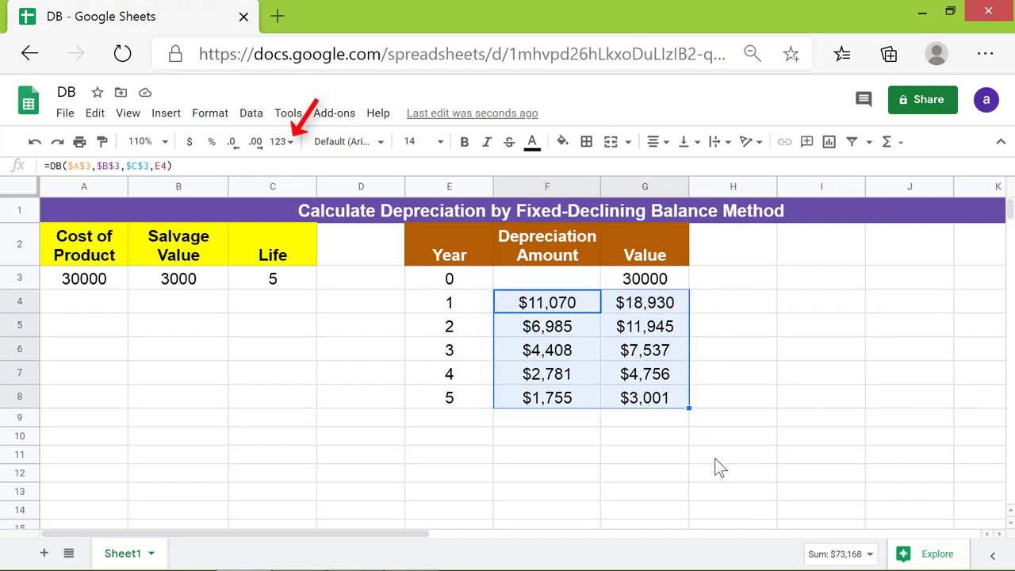
Step: Format F4:G8 as Number, e.g. 11,070.00 and 3,001.01
{"action": "left_click", "coordinate": [292, 144]}
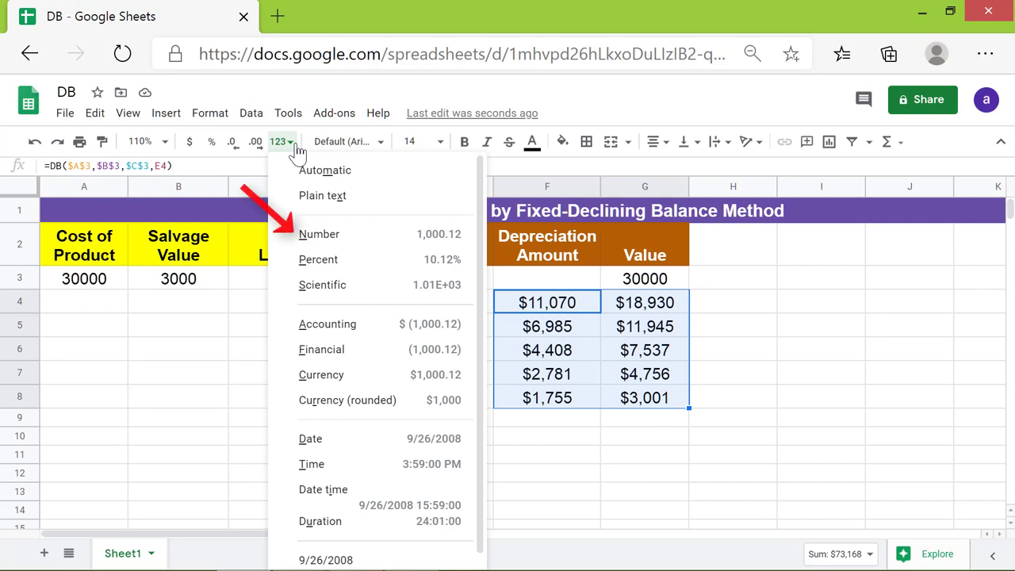
{"action": "left_click", "coordinate": [347, 237]}
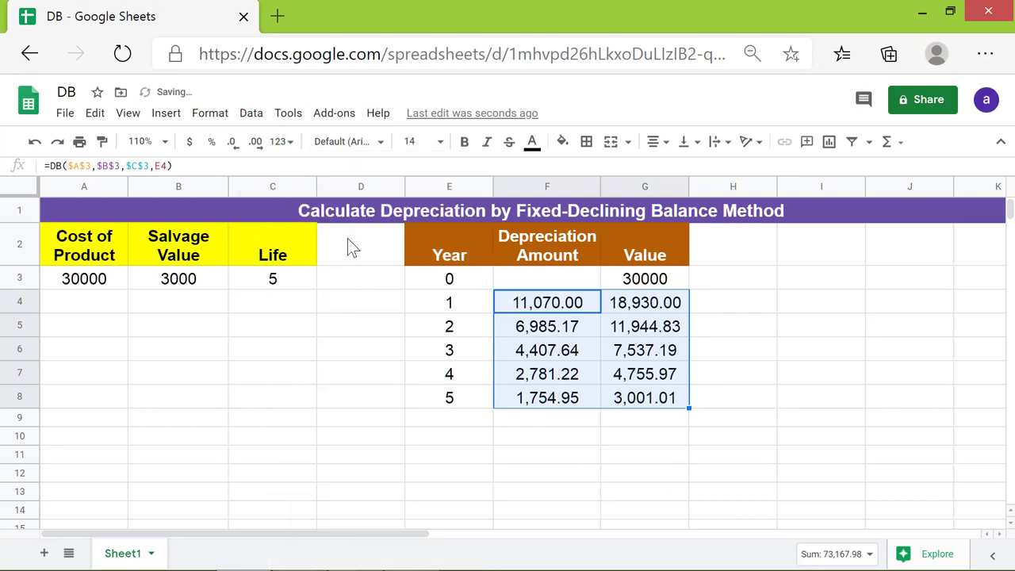
{"action": "left_click", "coordinate": [665, 432]}
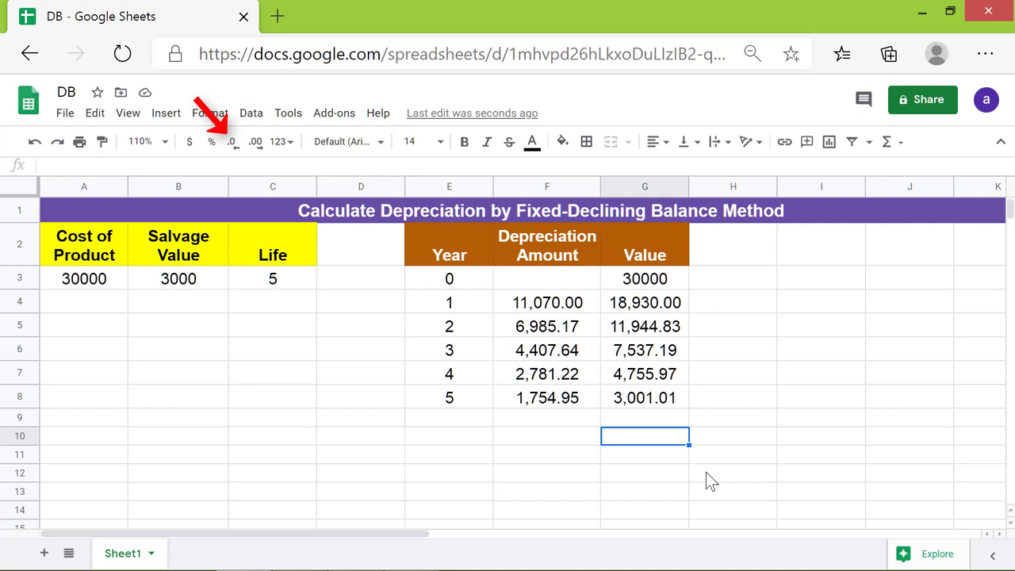
Step: Remove both decimal places from F4:G8, e.g. showing 11,070 and 3,001
{"action": "left_click", "coordinate": [548, 305]}
{"action": "left_click", "coordinate": [657, 403], "text": "shift"}
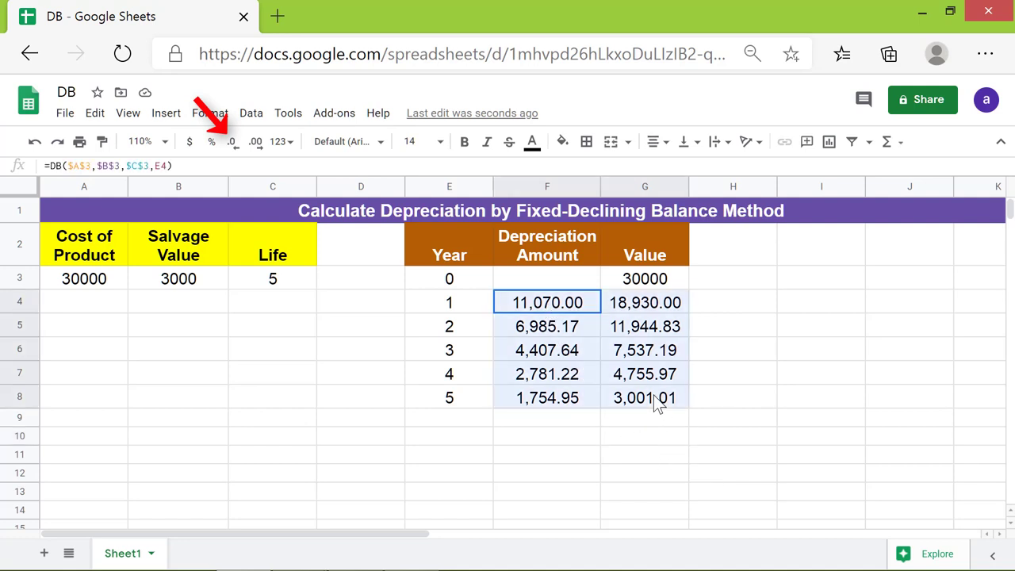
{"action": "left_click", "coordinate": [236, 152]}
{"action": "left_click", "coordinate": [237, 151]}
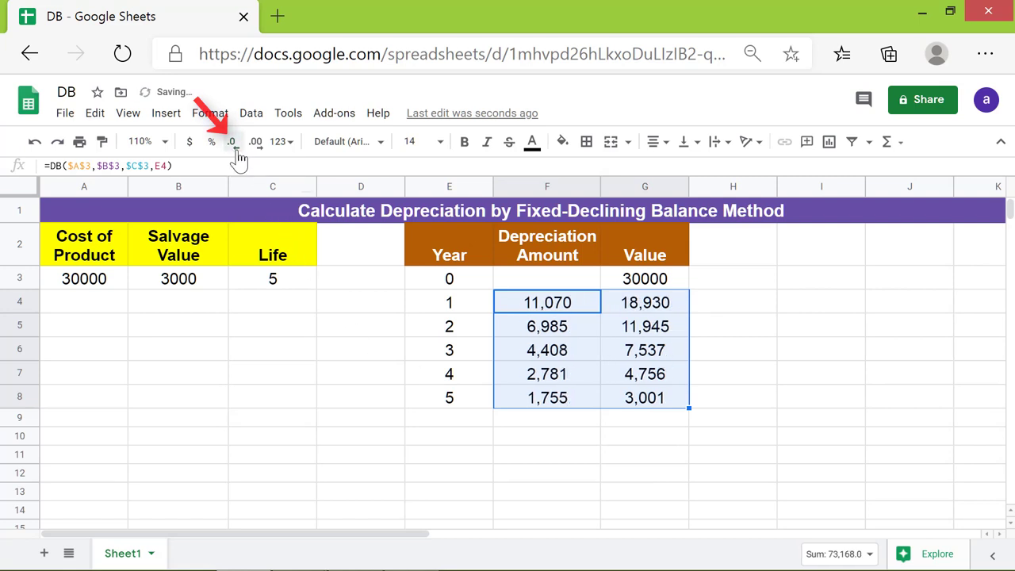
{"action": "left_click", "coordinate": [657, 438]}
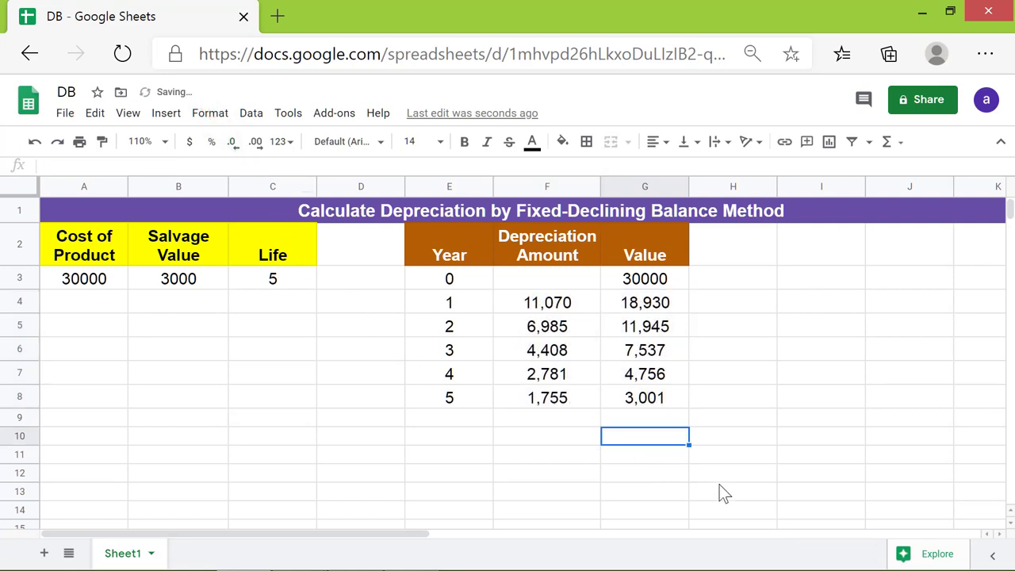